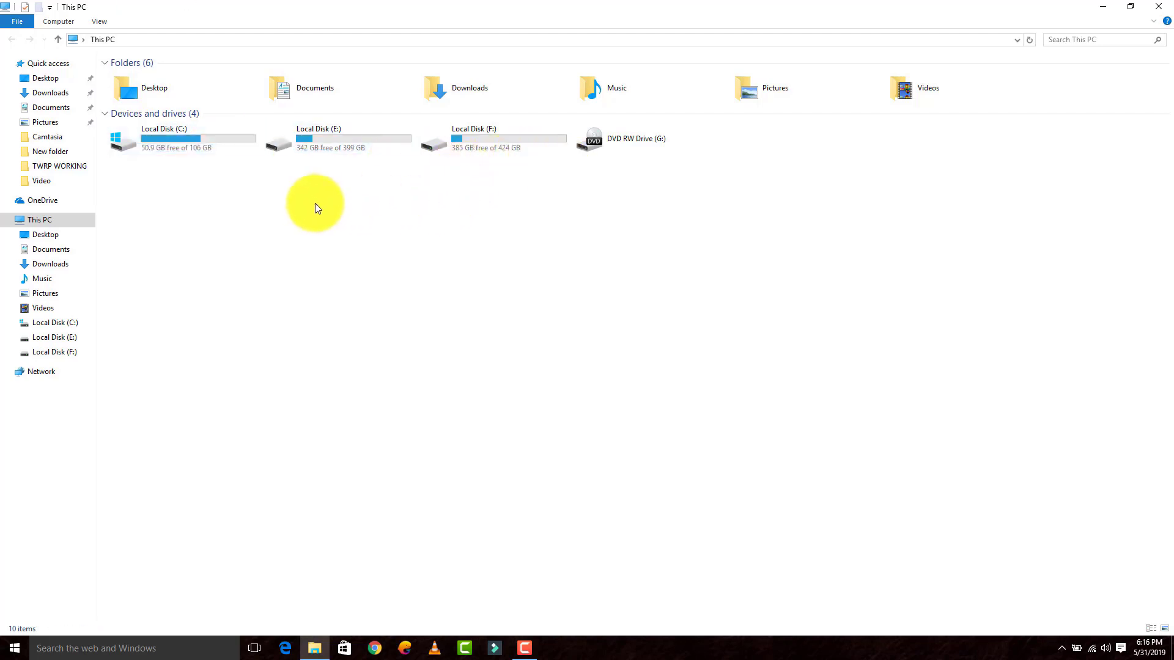
Step: Open This PC in a maximized window and bring up its system properties
right_click(62, 220)
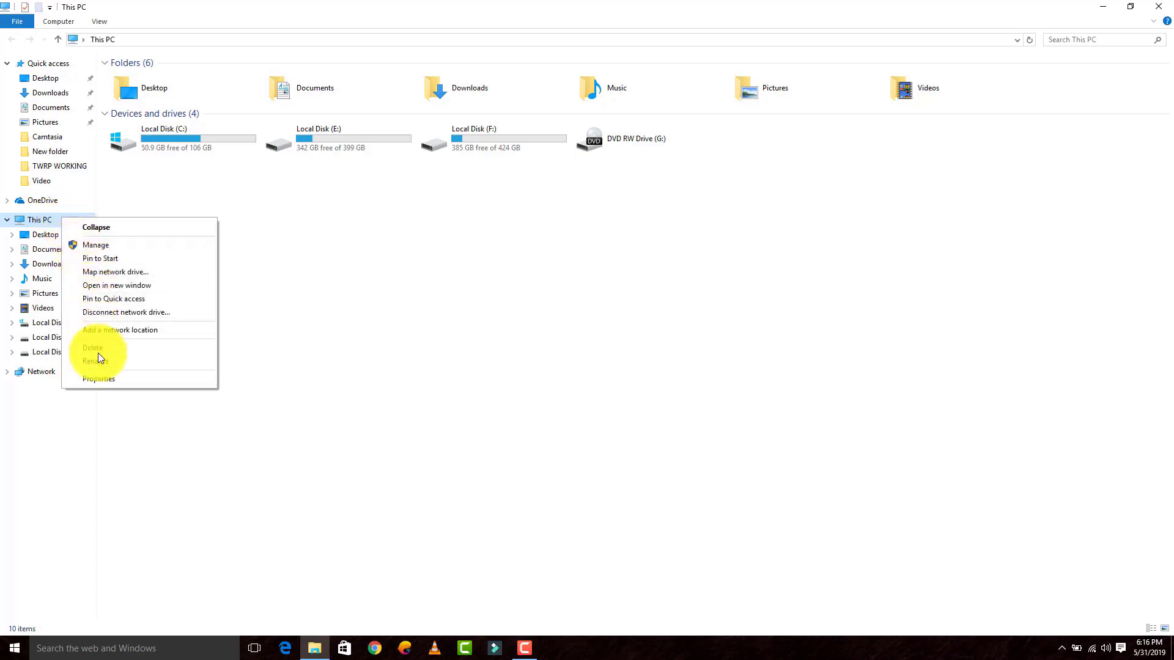
click(99, 378)
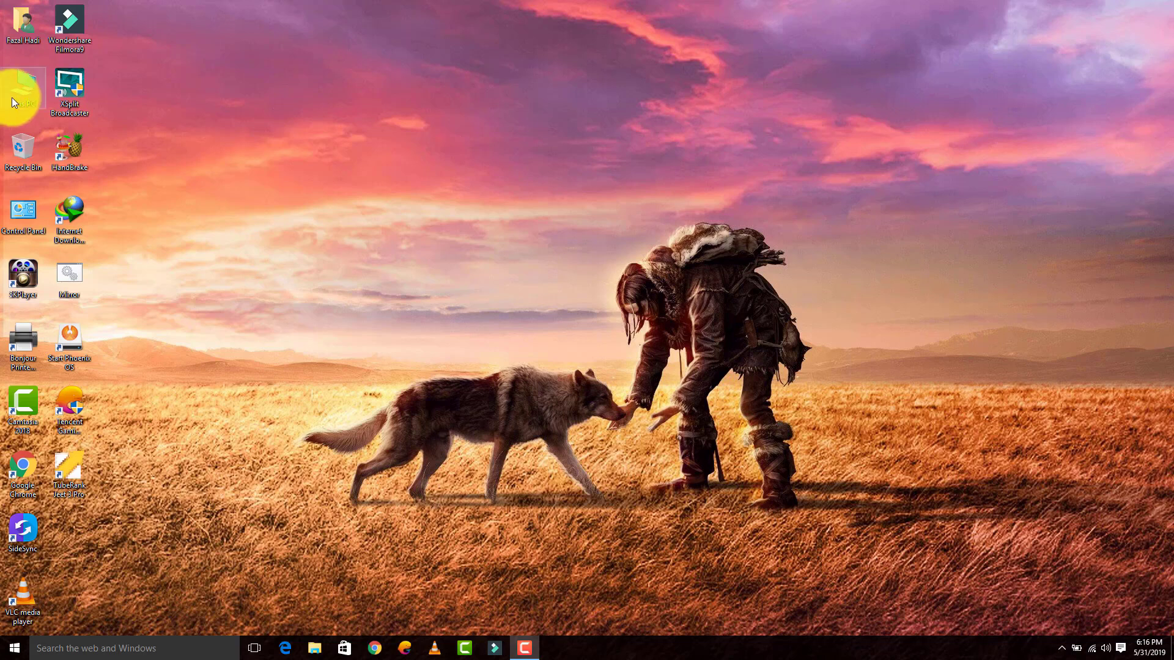
double_click(12, 97)
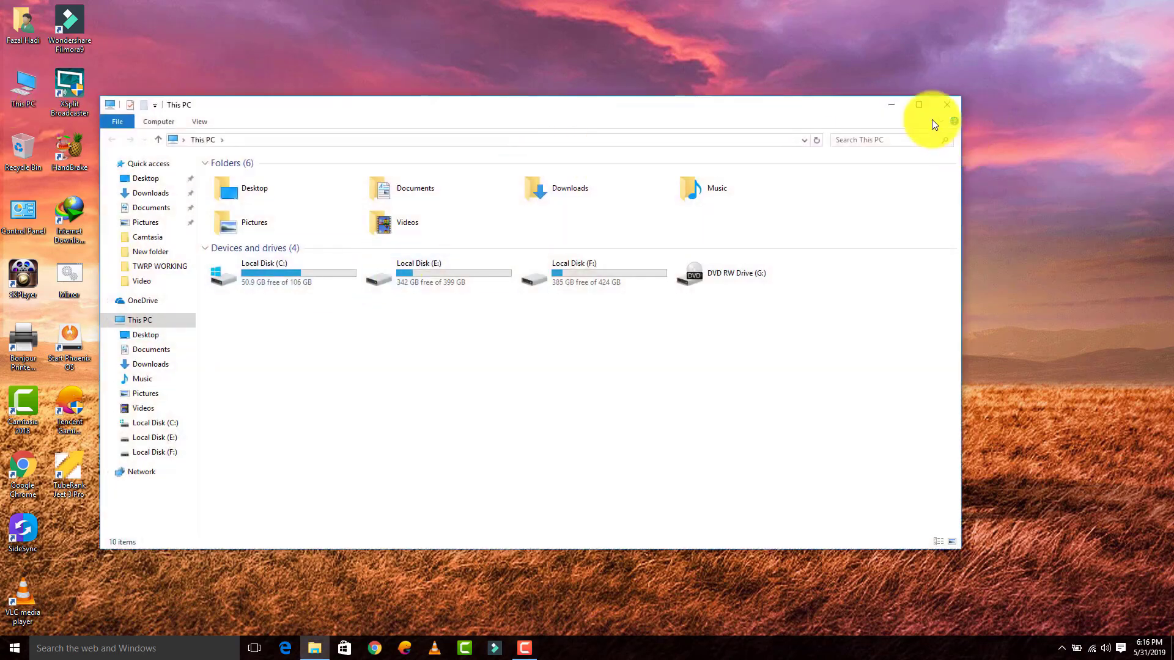
click(918, 105)
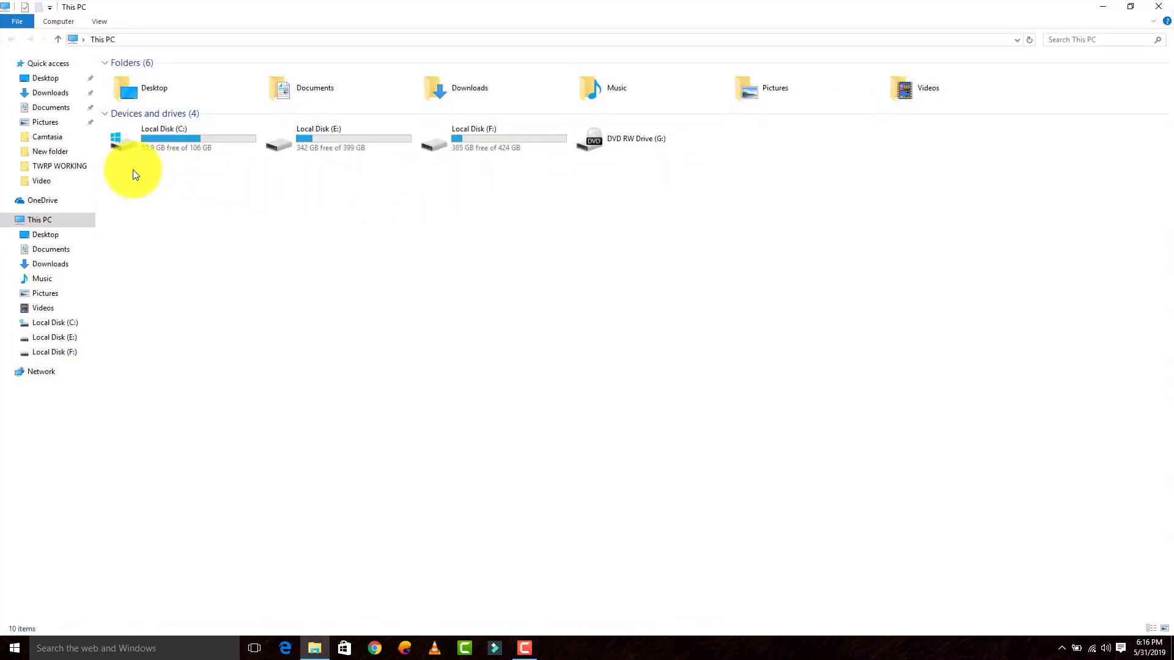
drag(243, 172, 537, 160)
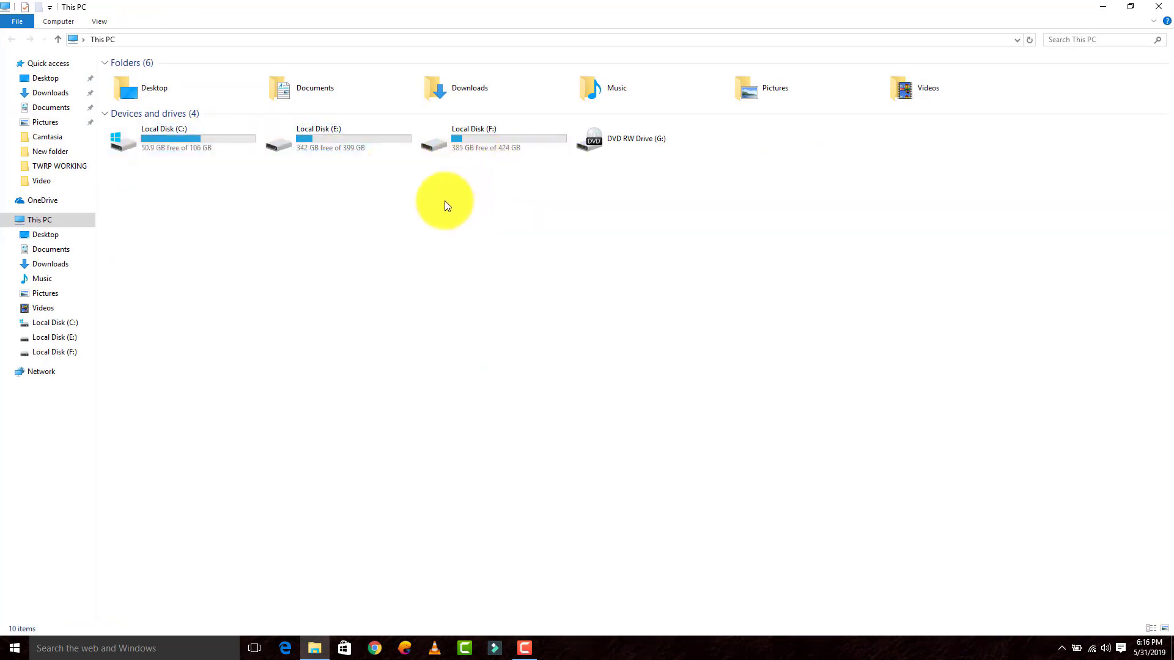
right_click(61, 219)
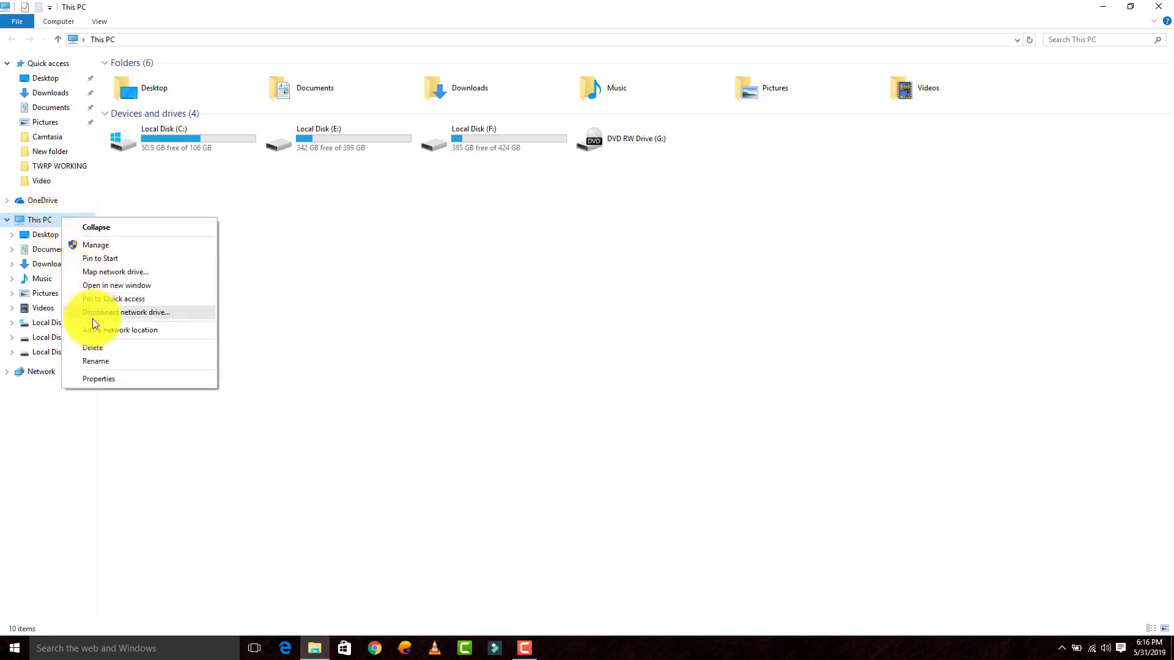
click(97, 377)
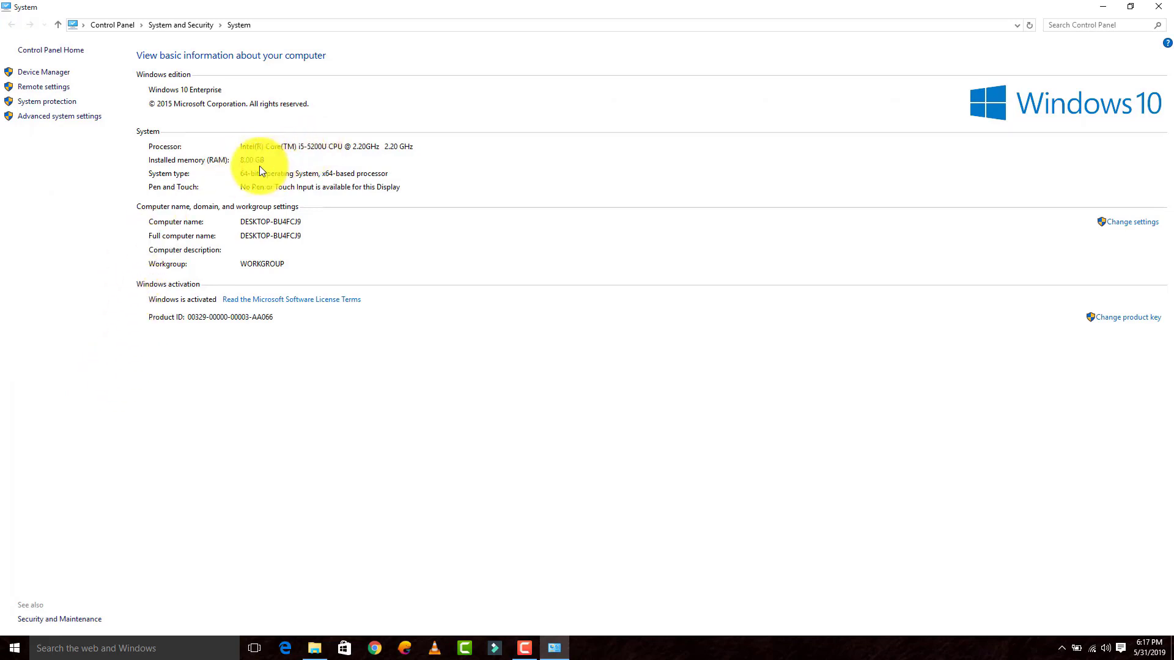
Step: Open the Virtual Memory settings through the advanced performance options of the system
click(70, 125)
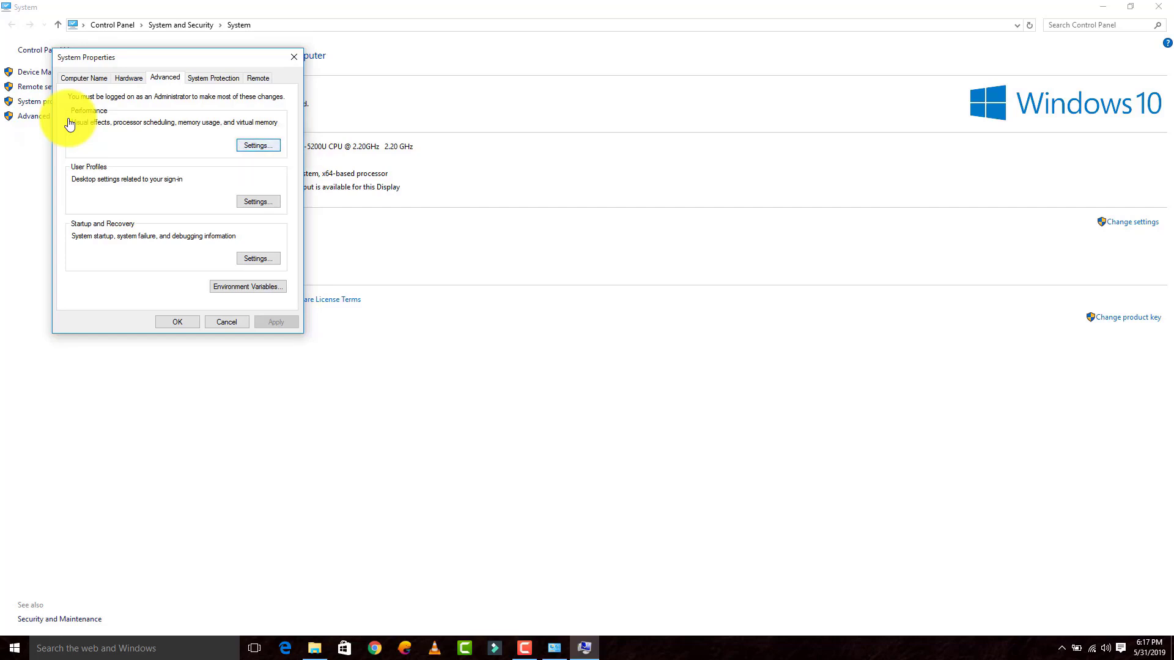
key(Return)
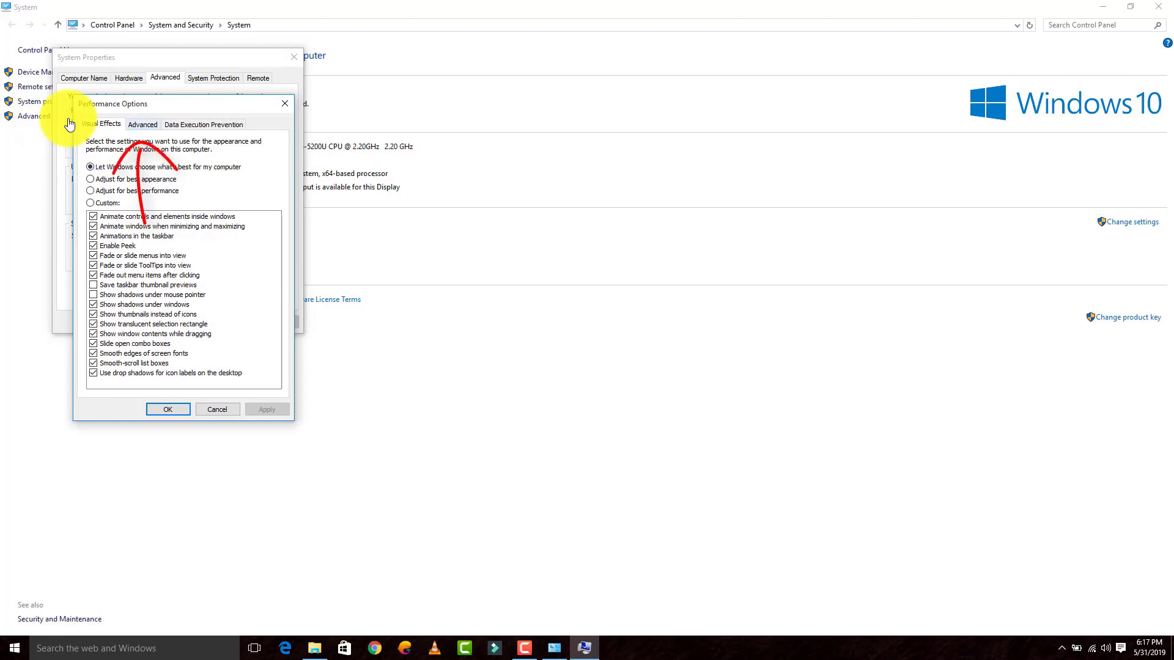
key(ctrl+Tab)
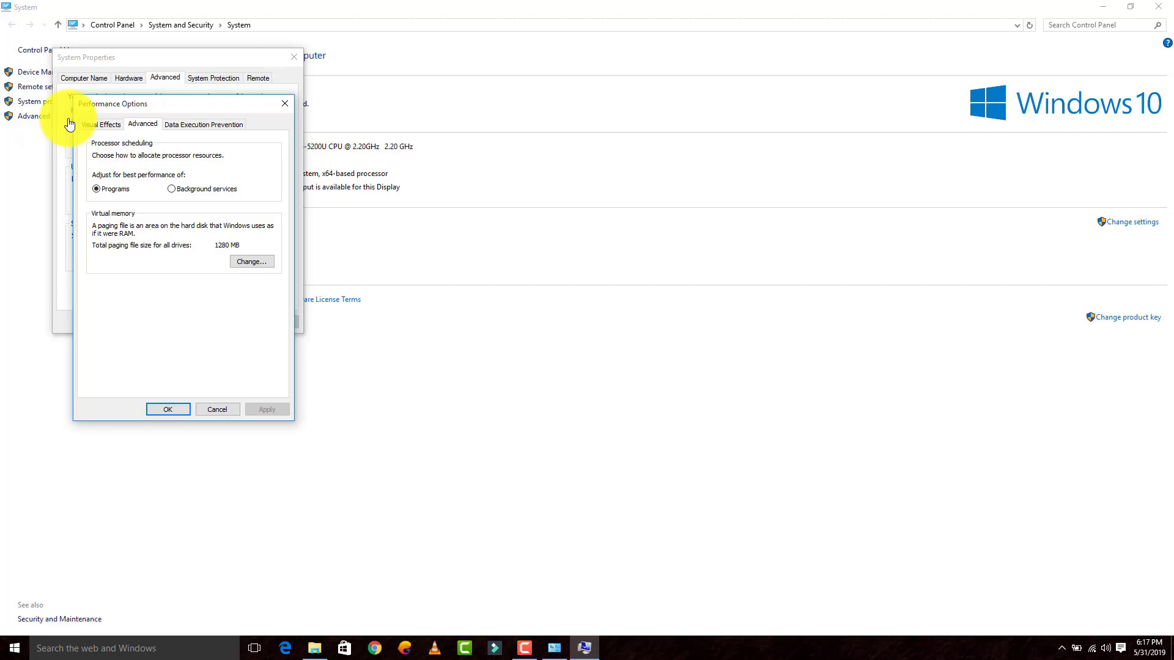
key(Return)
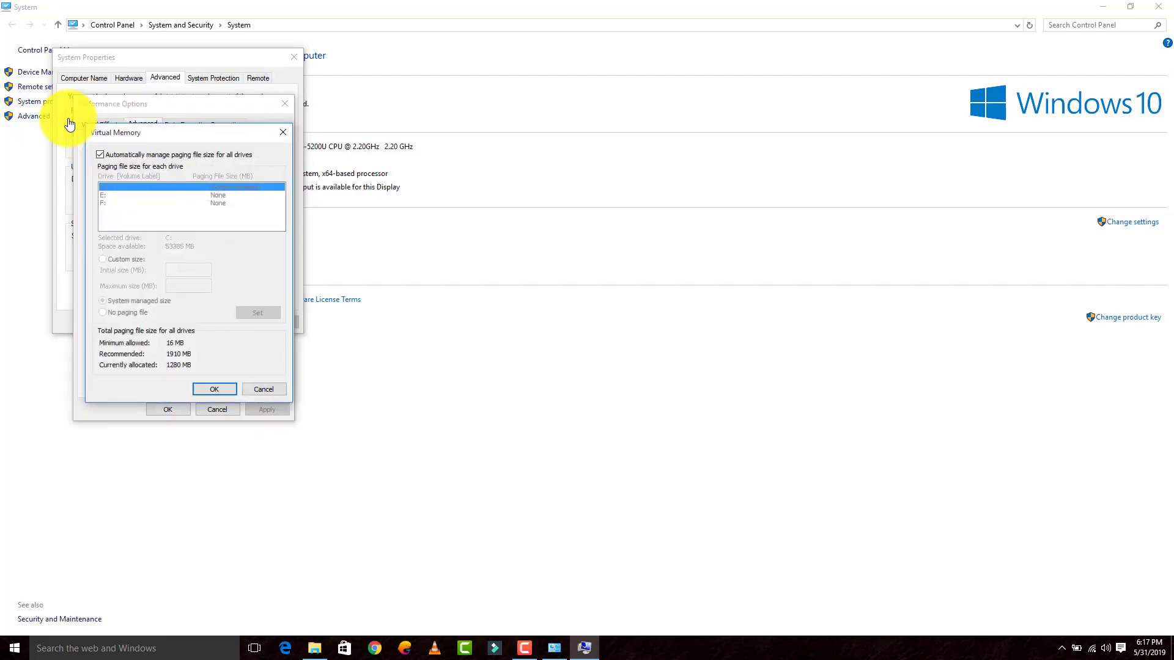
Step: Disable automatic paging file management and set drive C: to a custom size of 1500 MB initial and 2000 MB maximum
key(space)
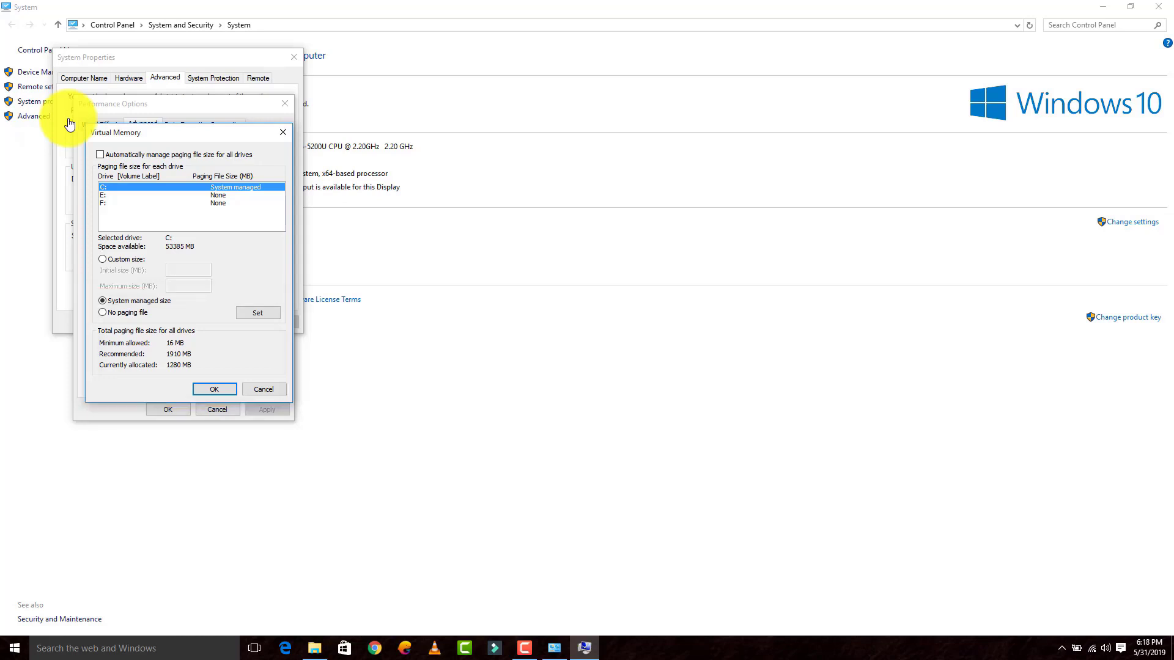
key(alt+c)
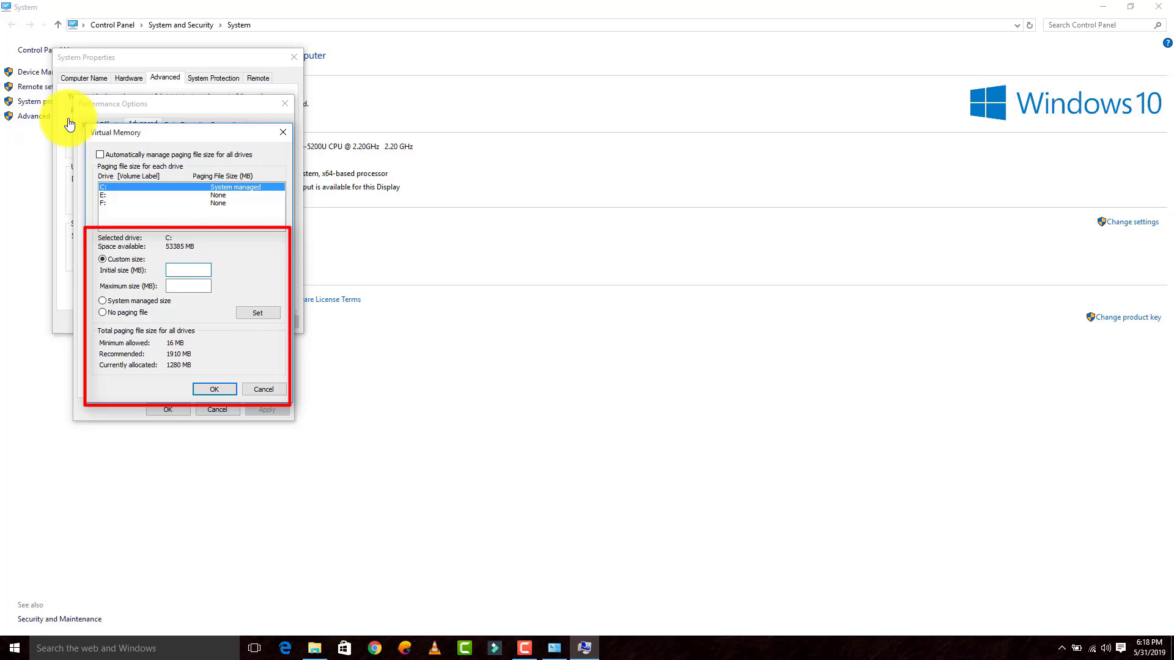
text(15)
text(2000)
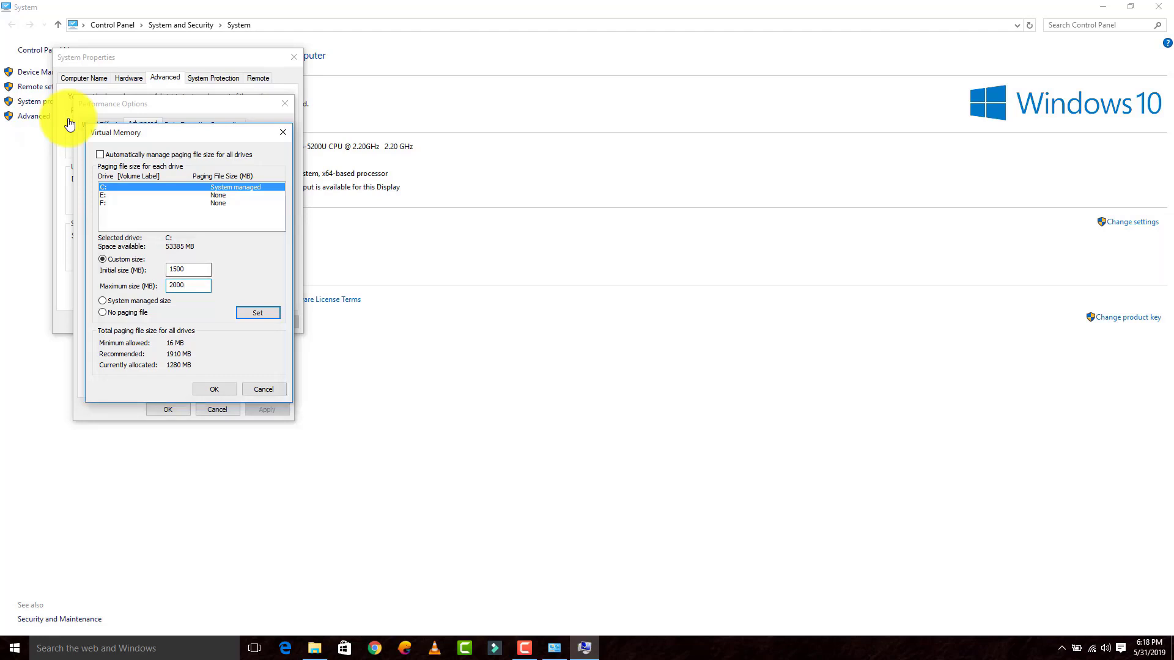
key(Return)
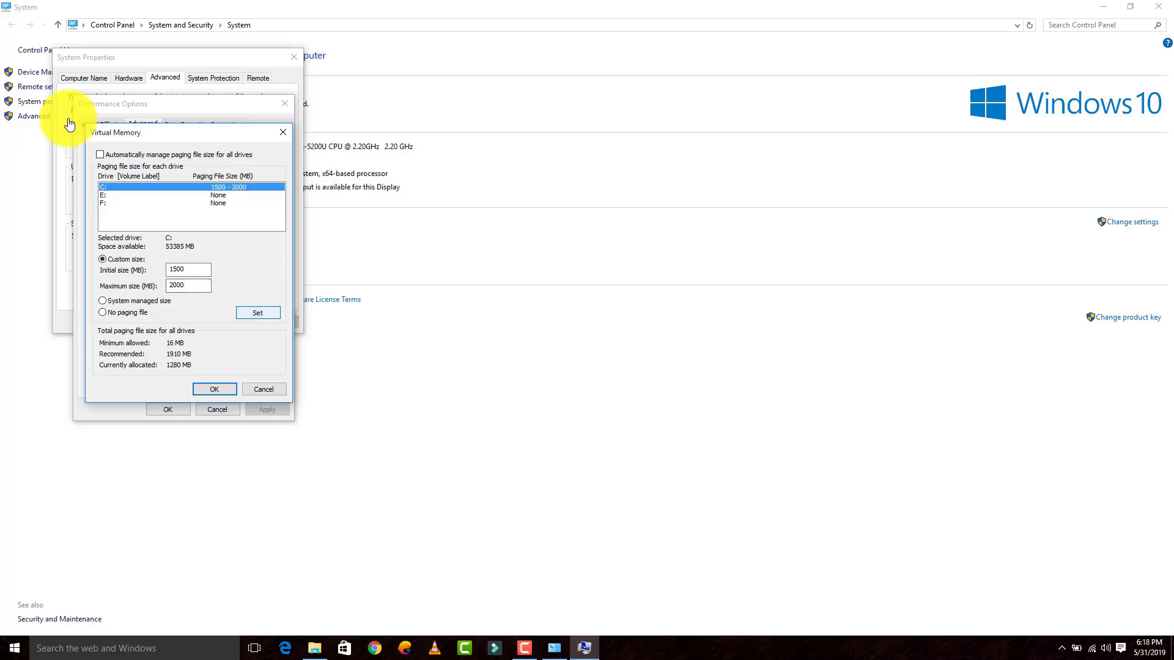
Step: Set drive E:'s paging file to a custom size of 1500 MB initial and 2000 MB maximum
key(Down)
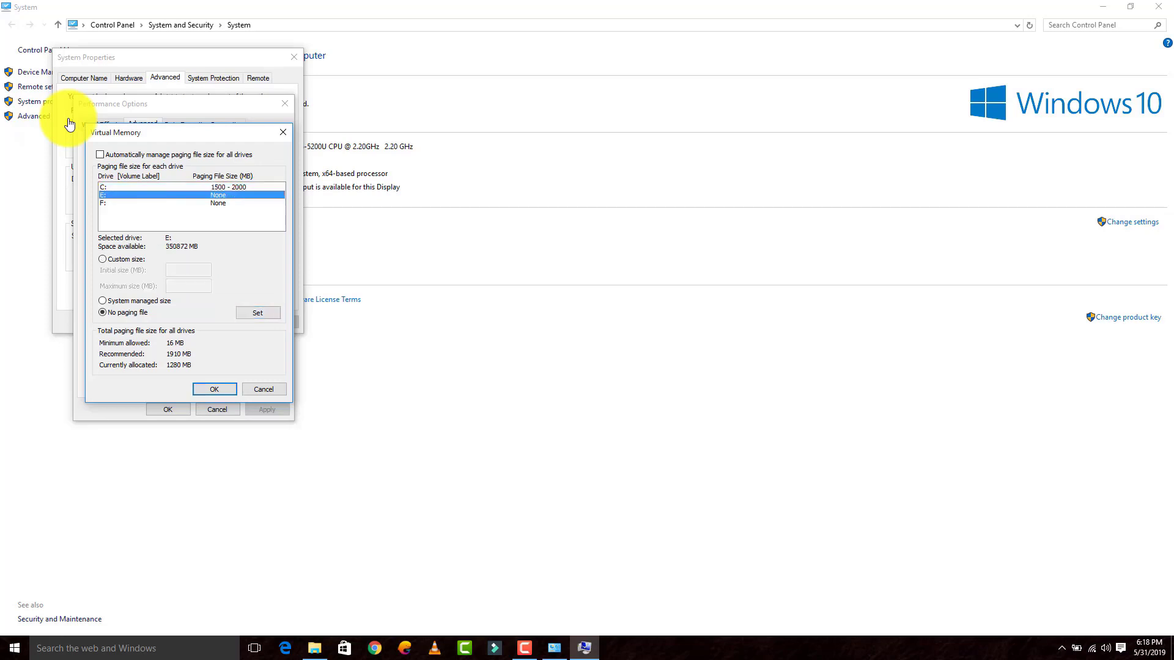
key(alt+c)
key(Tab)
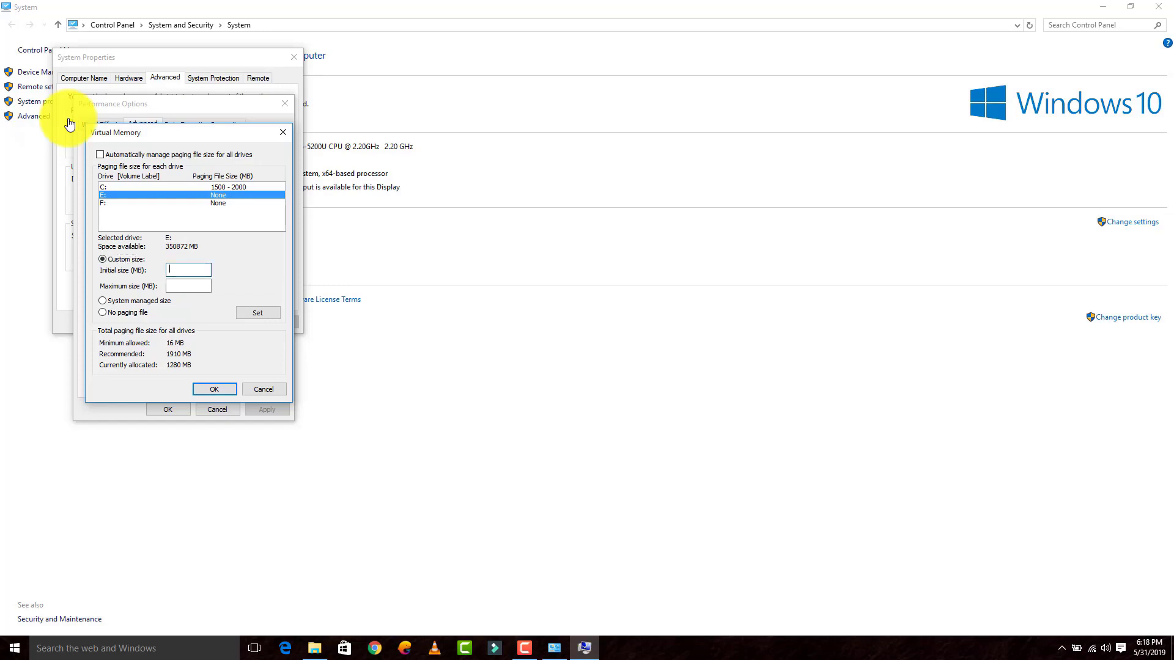
text(1500)
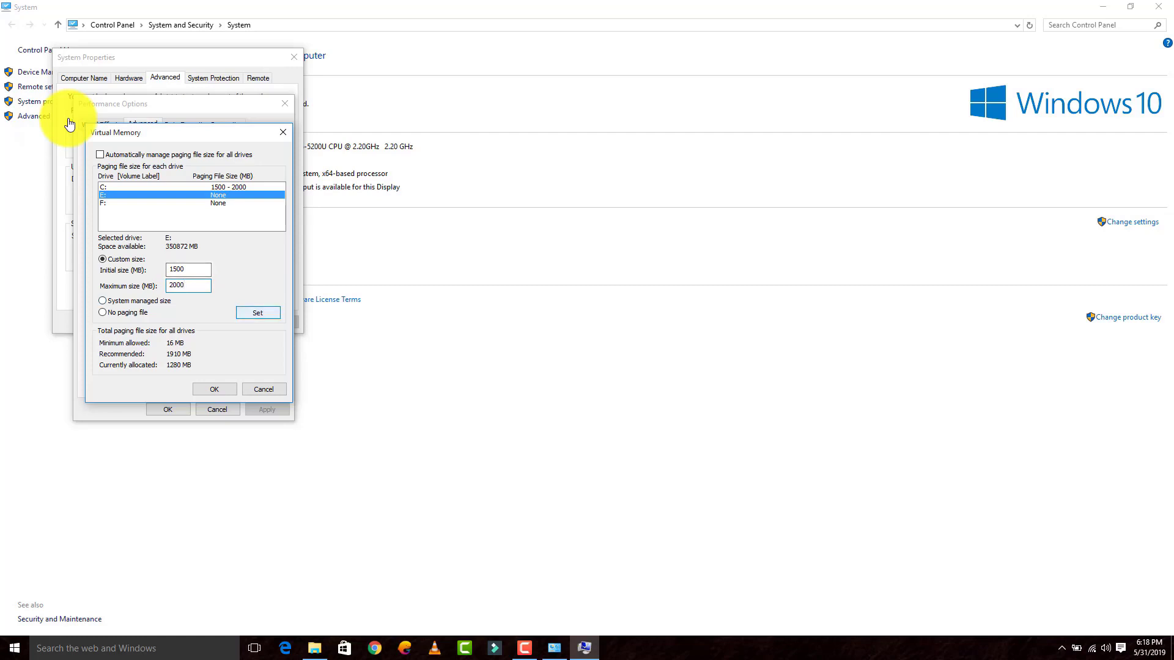
key(Return)
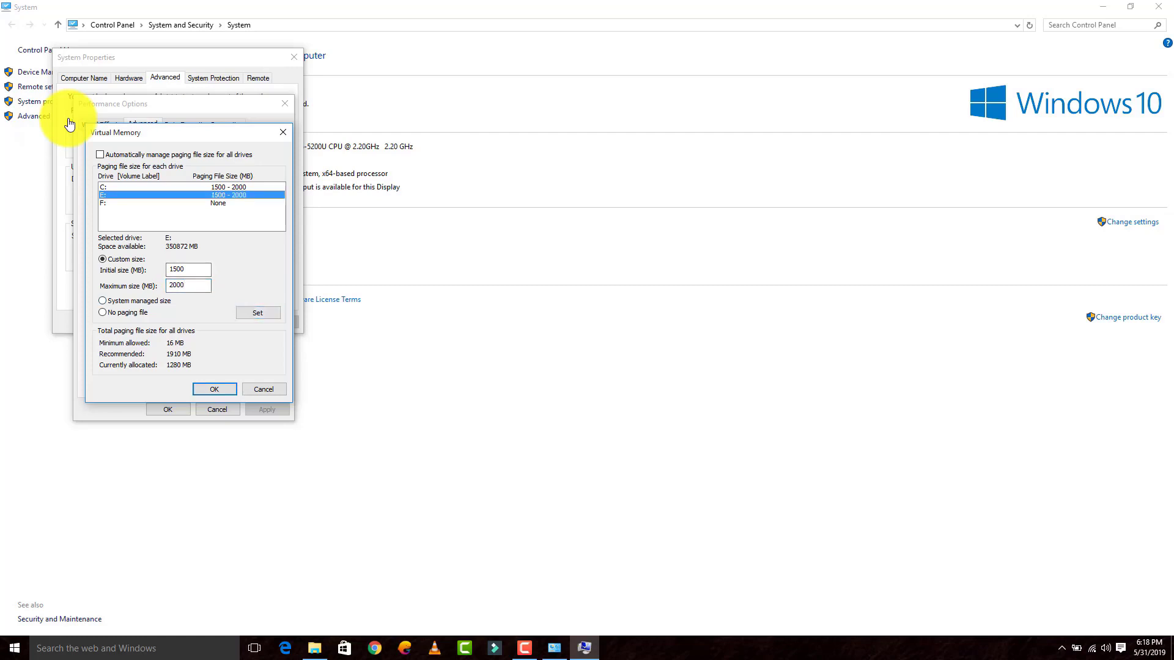
Step: Set drive F:'s paging file to a custom size of 1500 MB initial and 2000 MB maximum
key(Down)
key(alt+c)
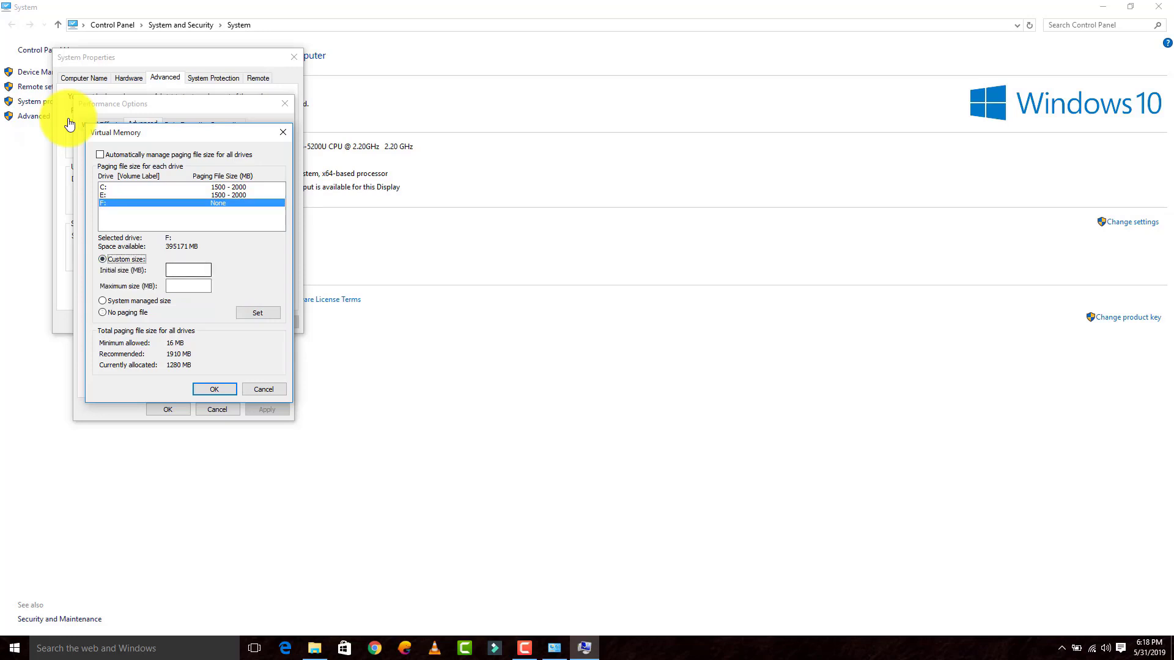
text(1500)
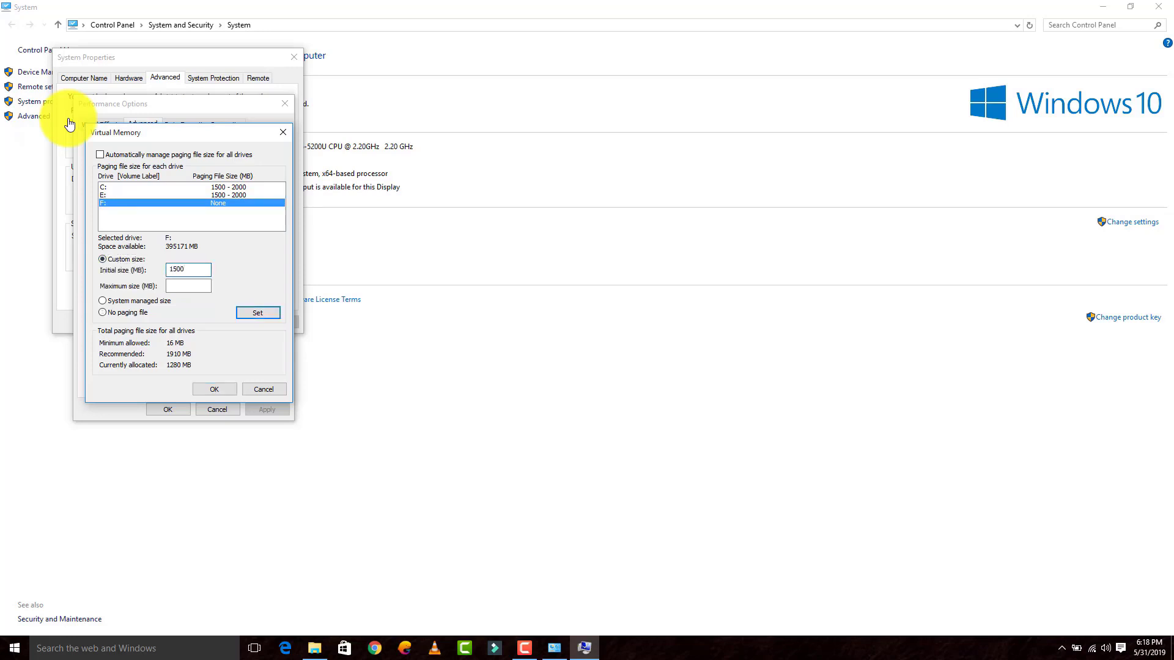
key(Tab)
text(2000)
key(Return)
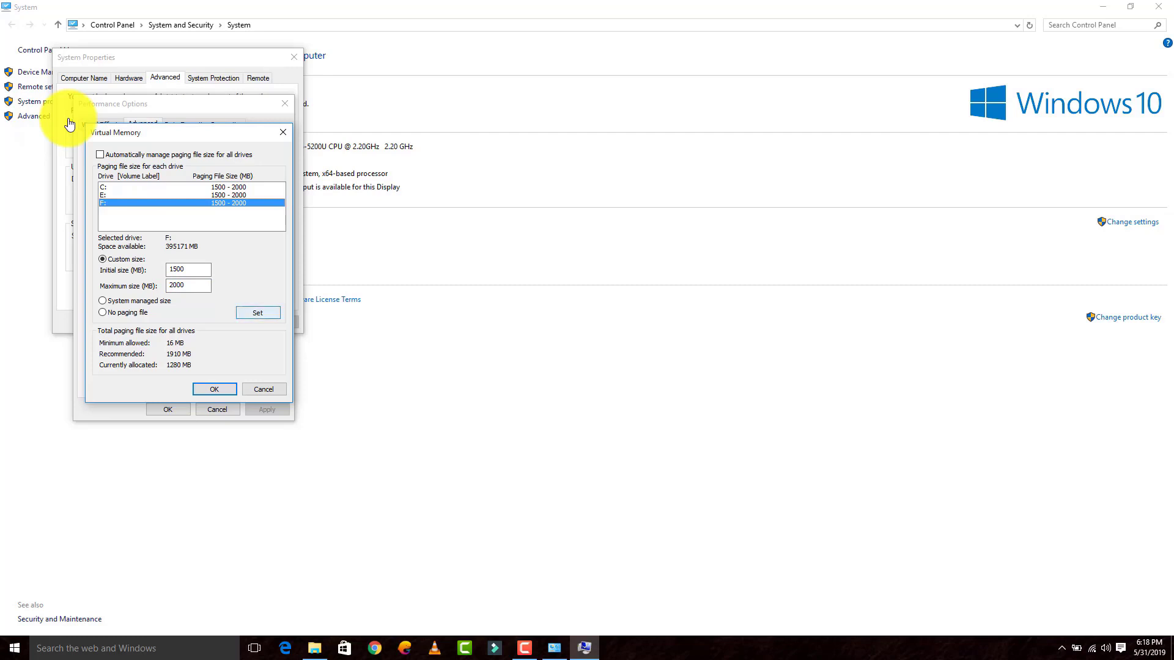
Step: Confirm the virtual memory changes, acknowledge the restart notice, and close the Performance Options and System Properties dialogs
key(Up)
key(Up)
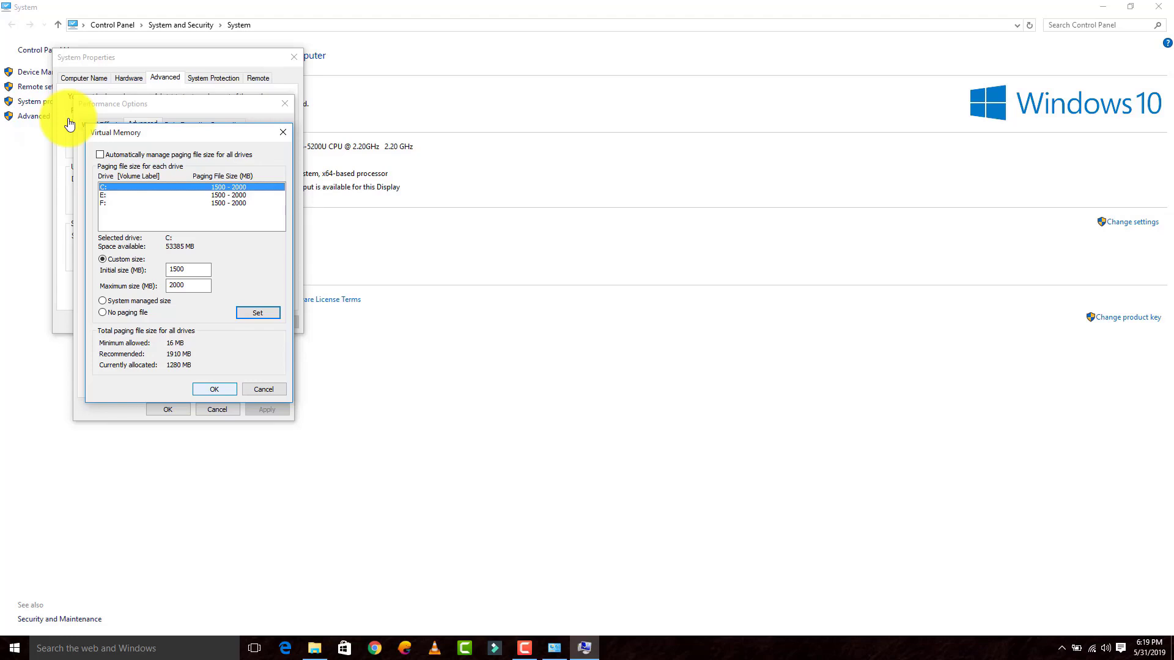
key(Return)
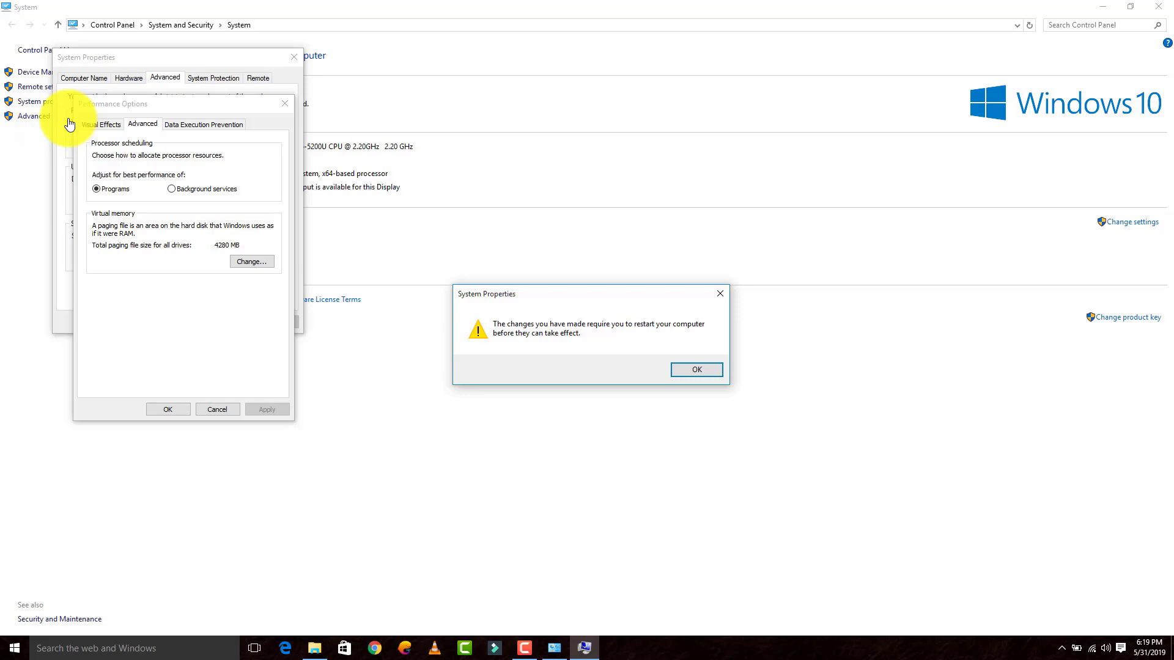
key(Return)
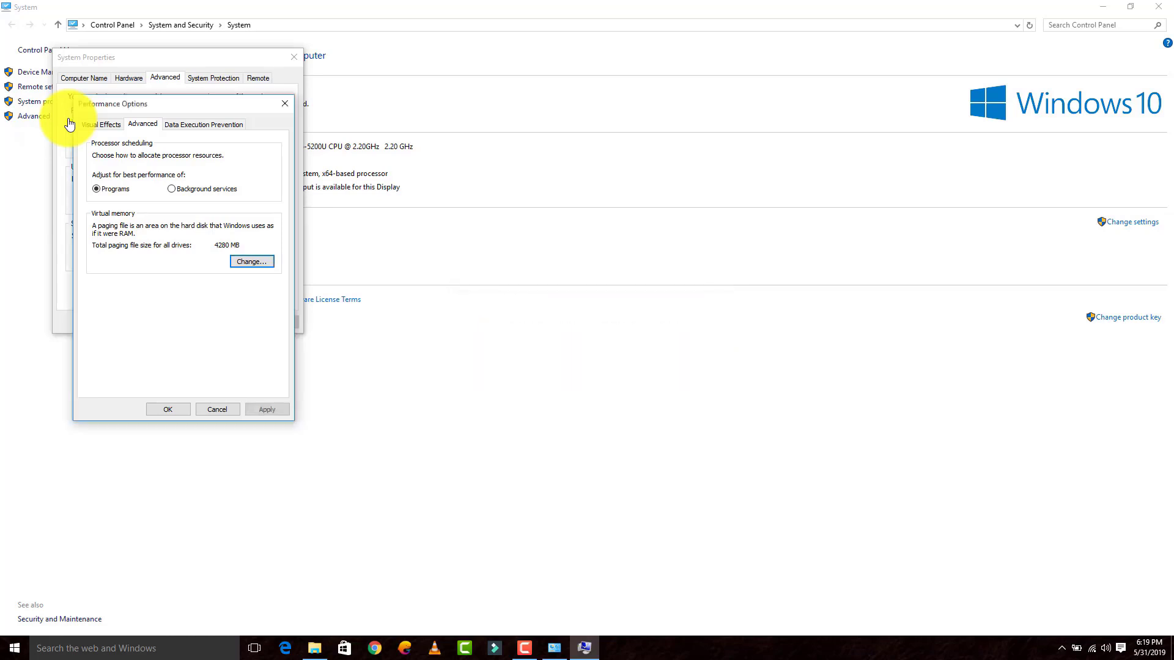
key(alt+a)
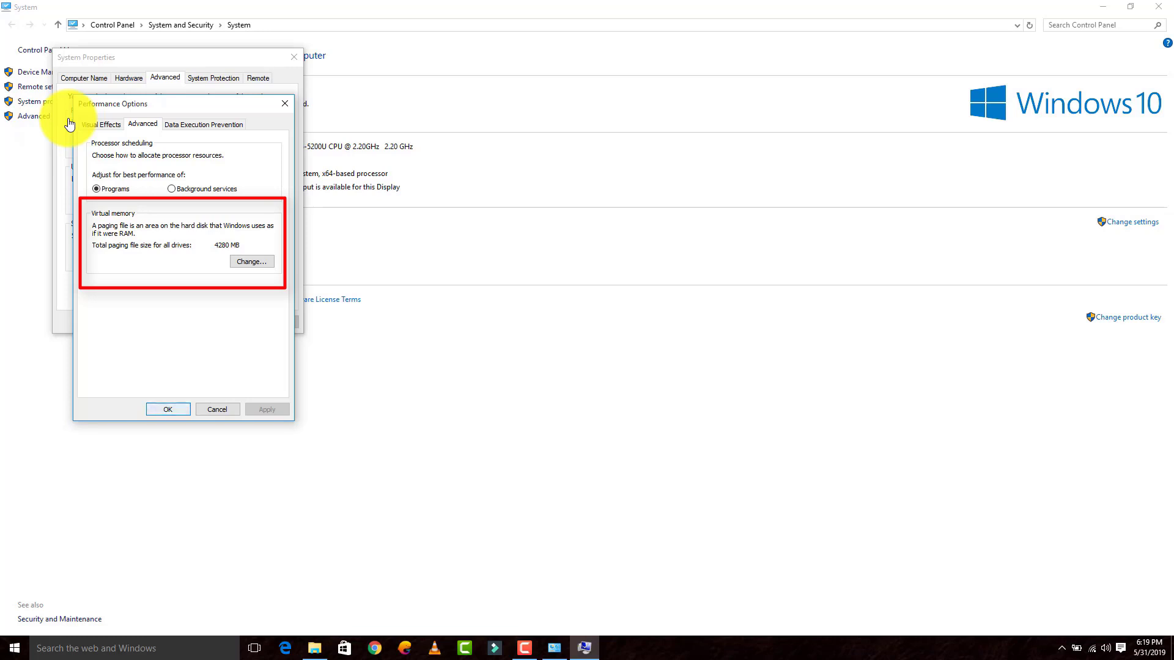
key(Escape)
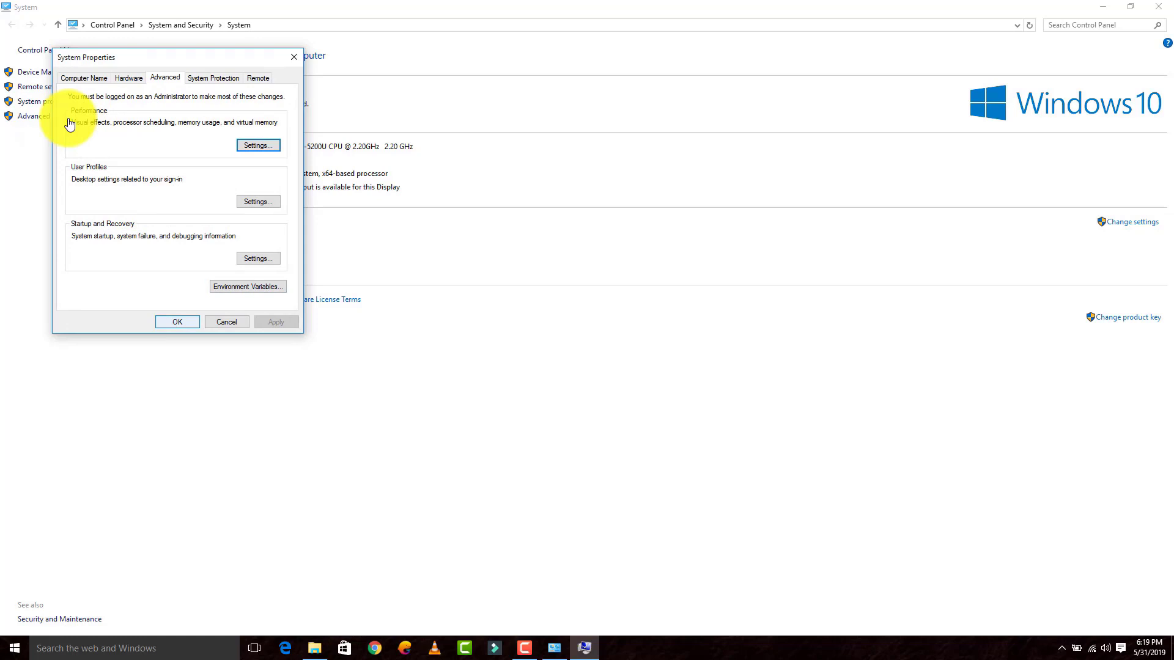
key(Return)
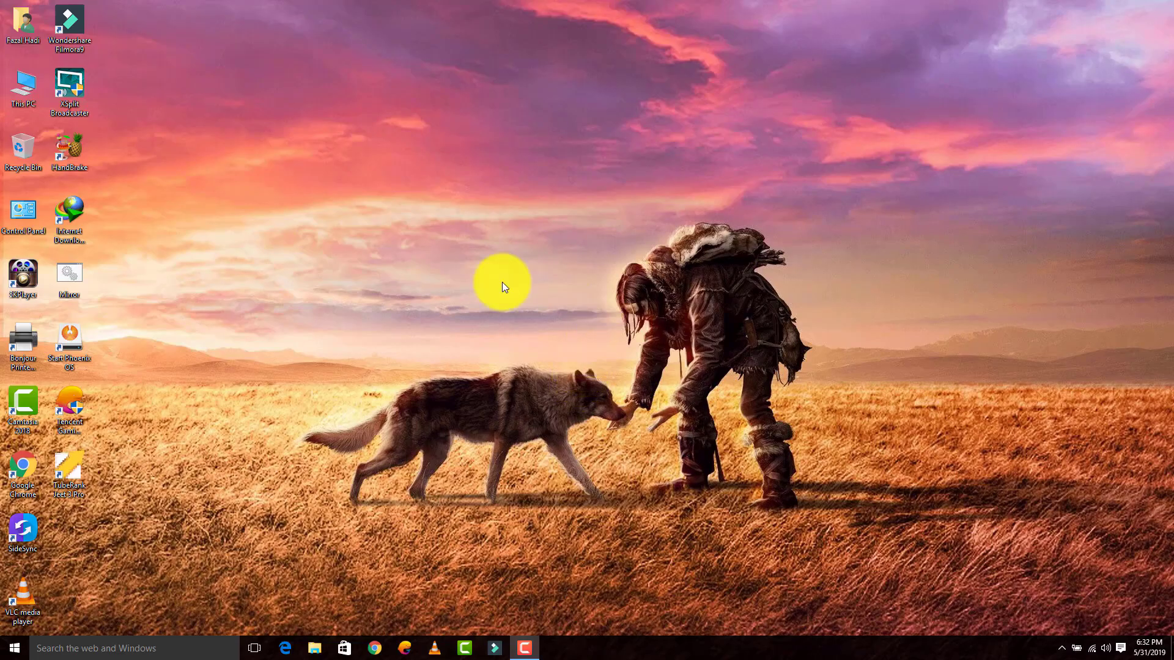
Step: Reopen This PC from the desktop and view its system properties to check the installed memory
right_click(10, 89)
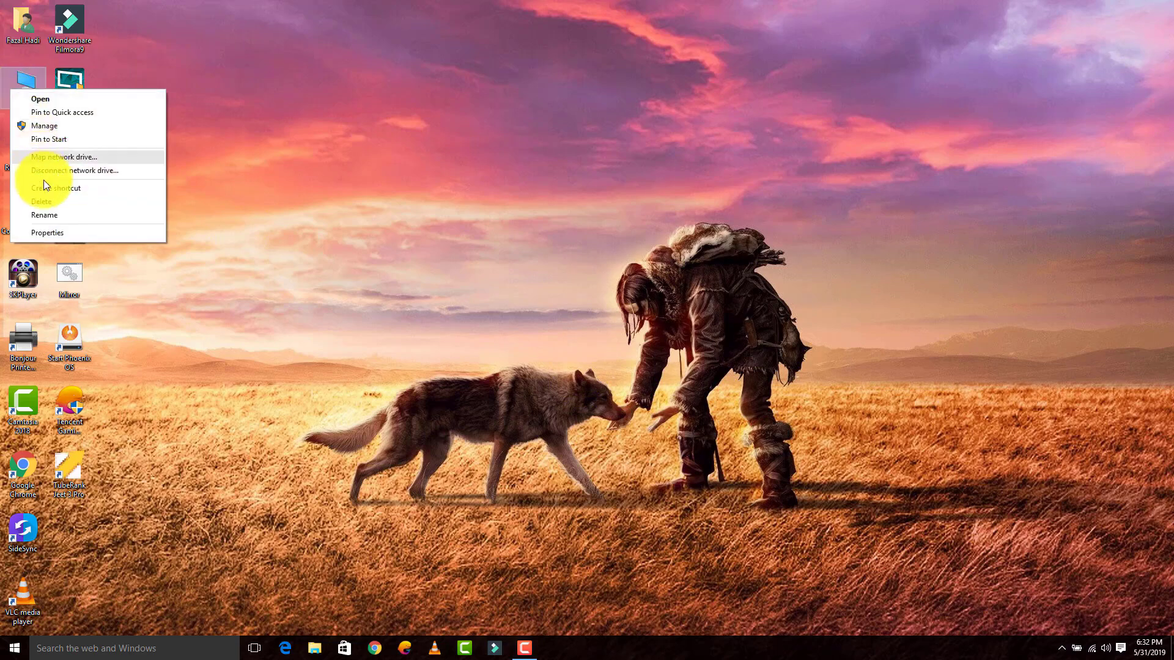
click(55, 233)
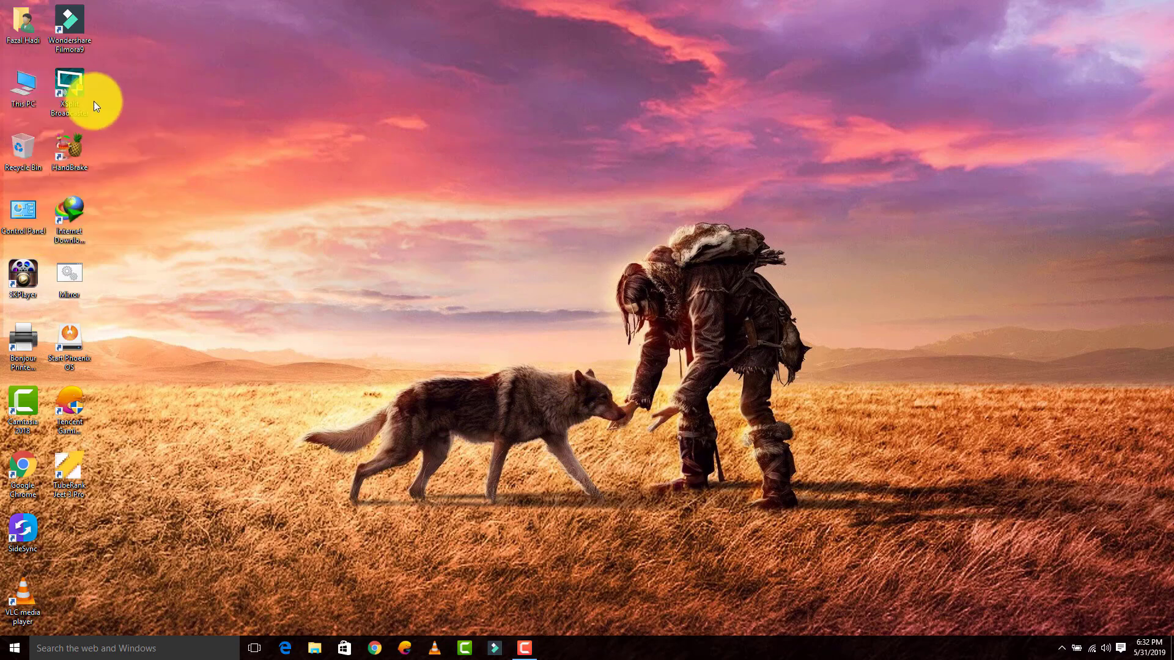
double_click(26, 90)
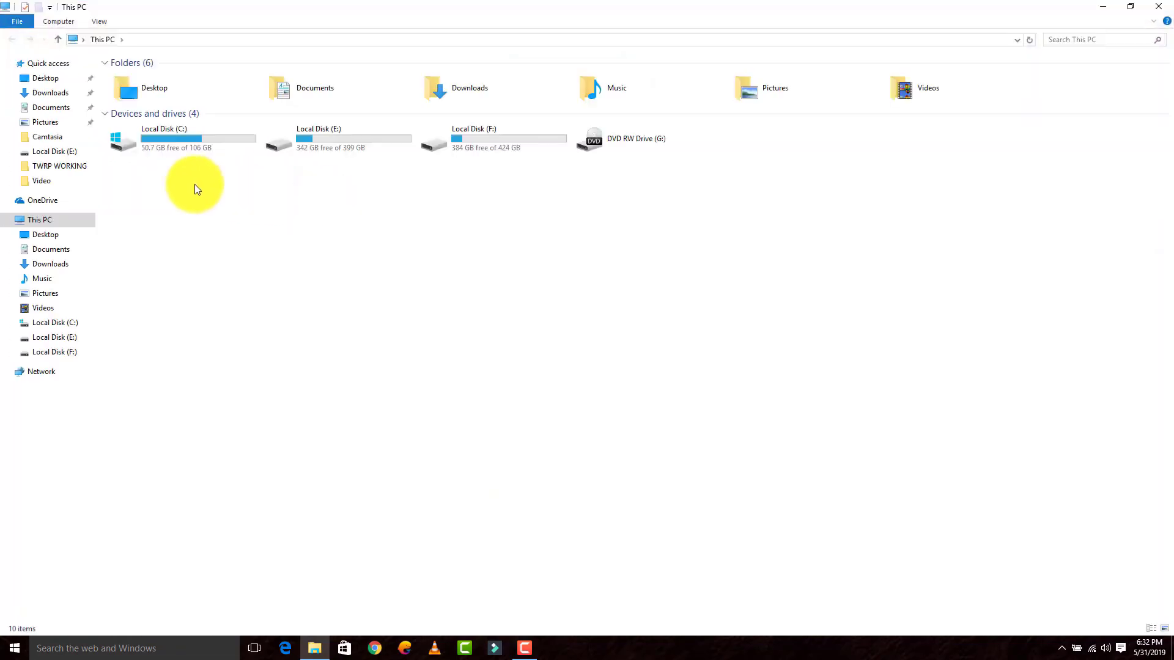
right_click(35, 222)
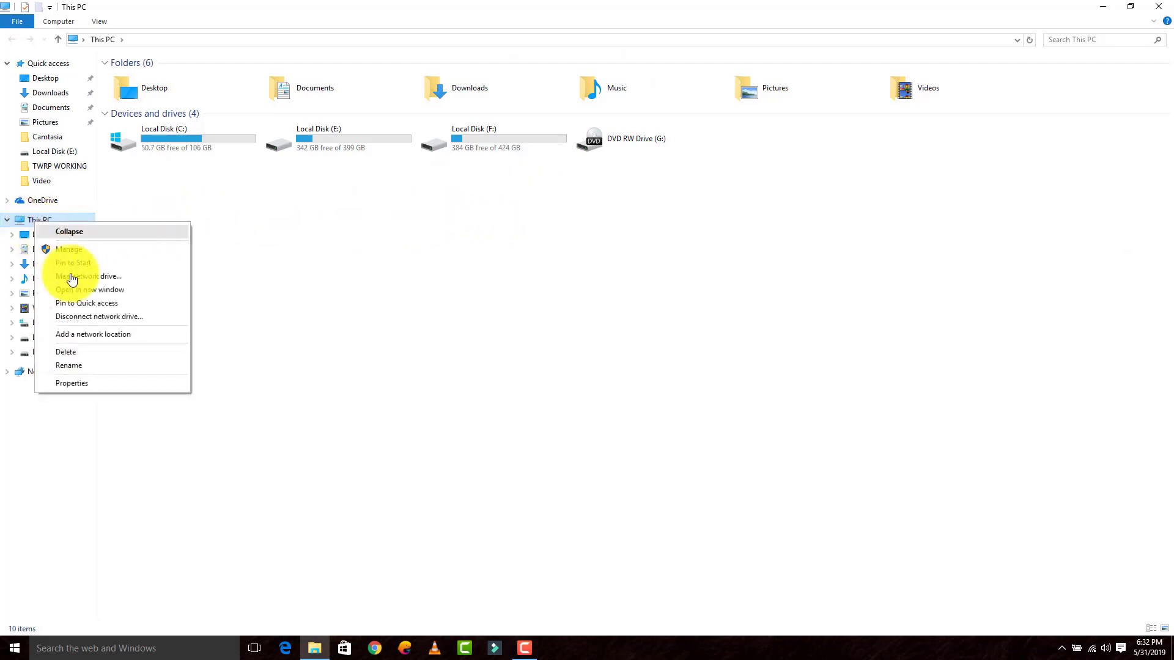
click(82, 382)
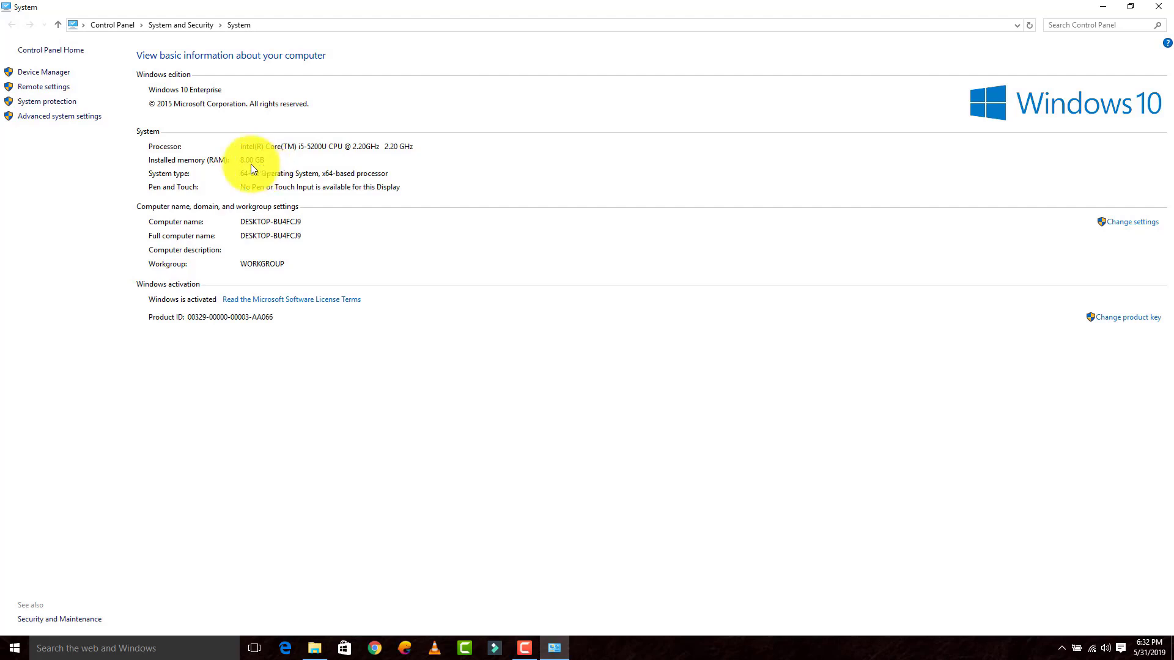
Step: Open the advanced Performance Options to check the total paging file size for all drives
click(28, 120)
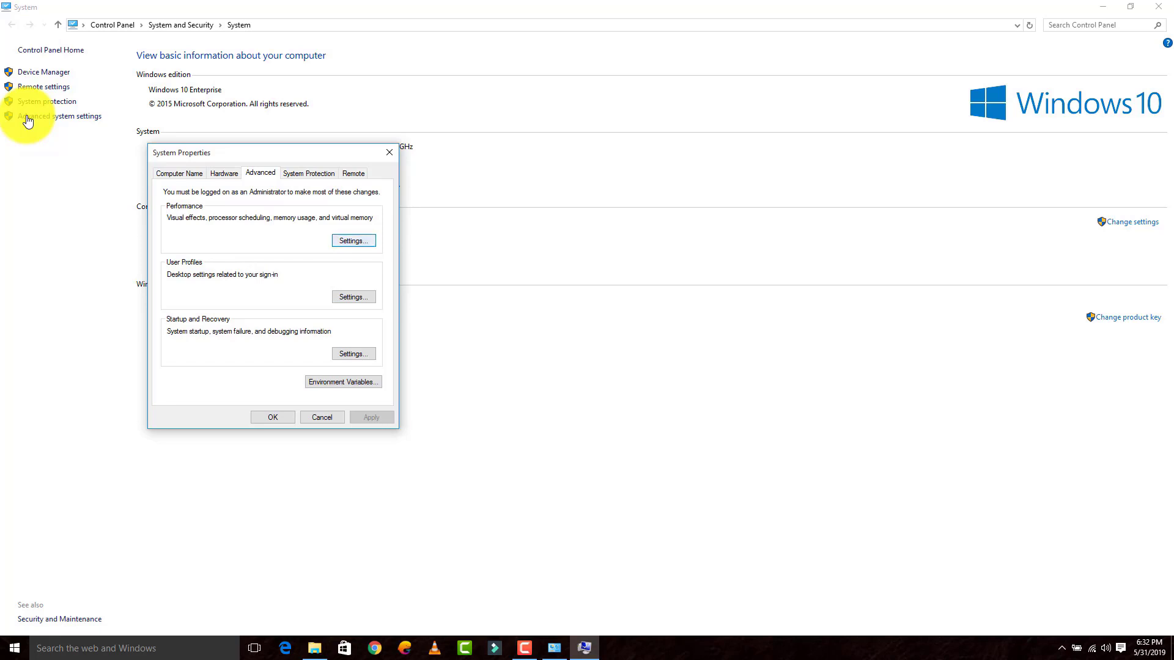
key(Return)
key(ctrl+Tab)
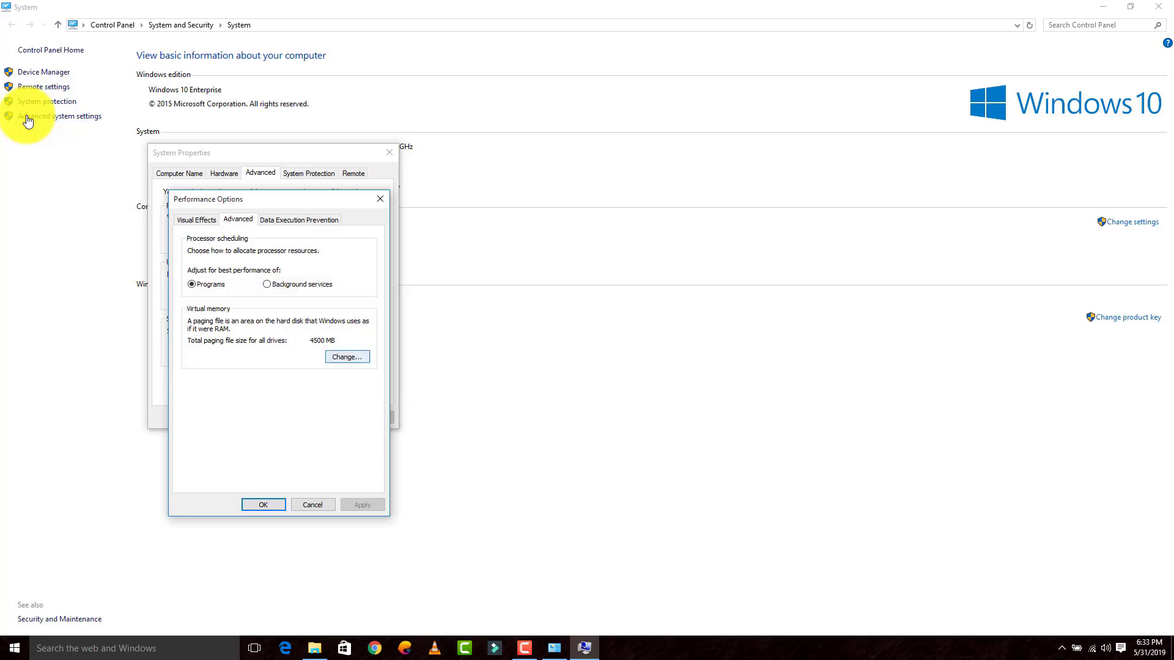
Step: Open the virtual memory settings to check the paging file size of each drive, and close them without changing anything
key(Return)
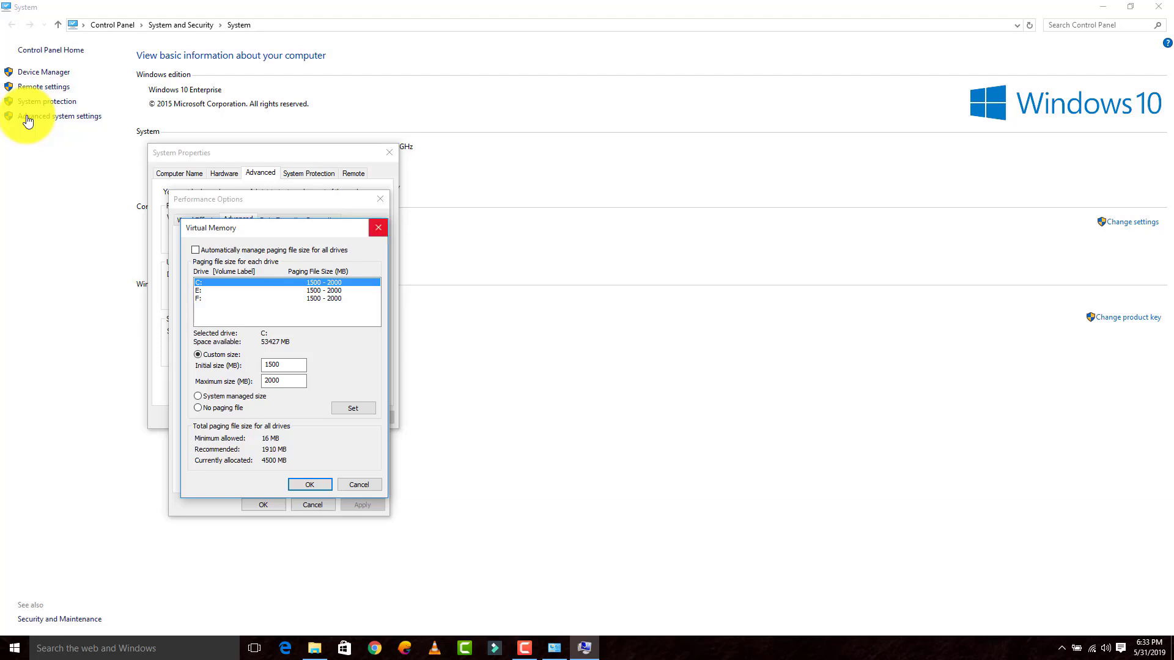
key(Return)
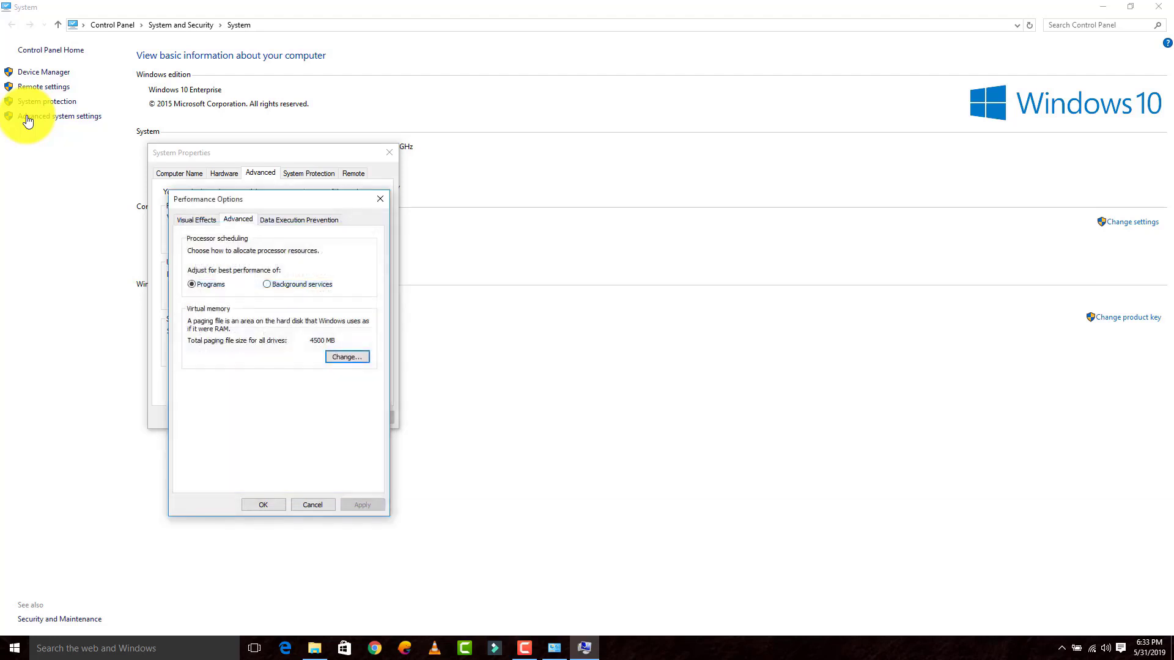
Step: Close the Performance Options and System Properties dialogs along with the System and This PC windows
key(Return)
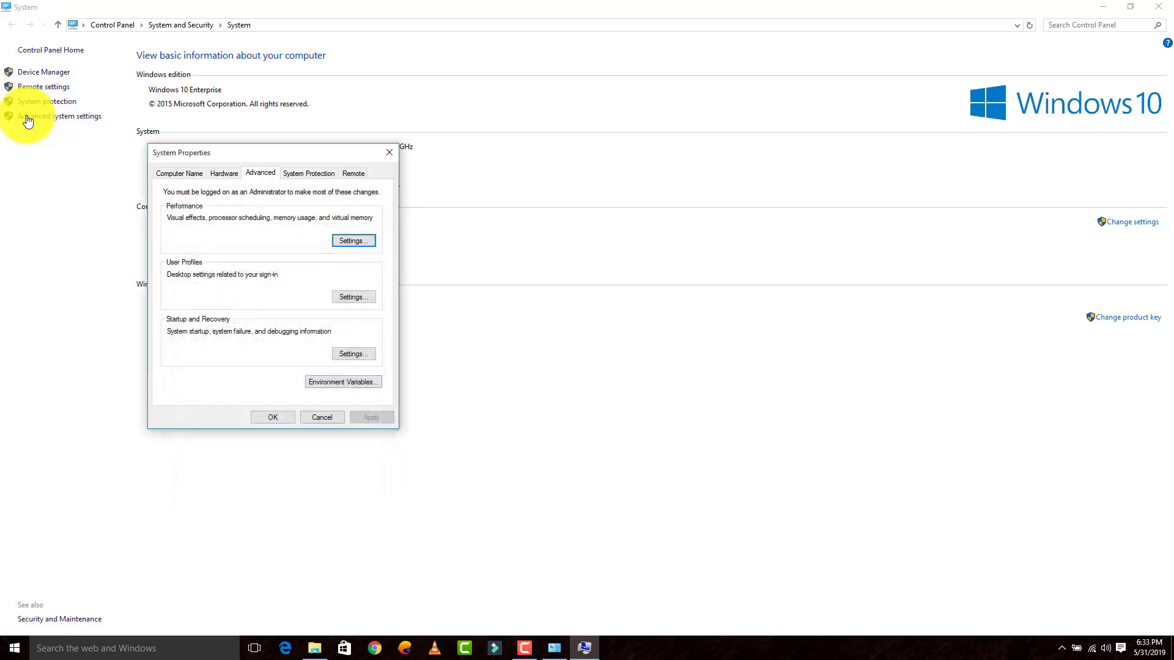
key(Return)
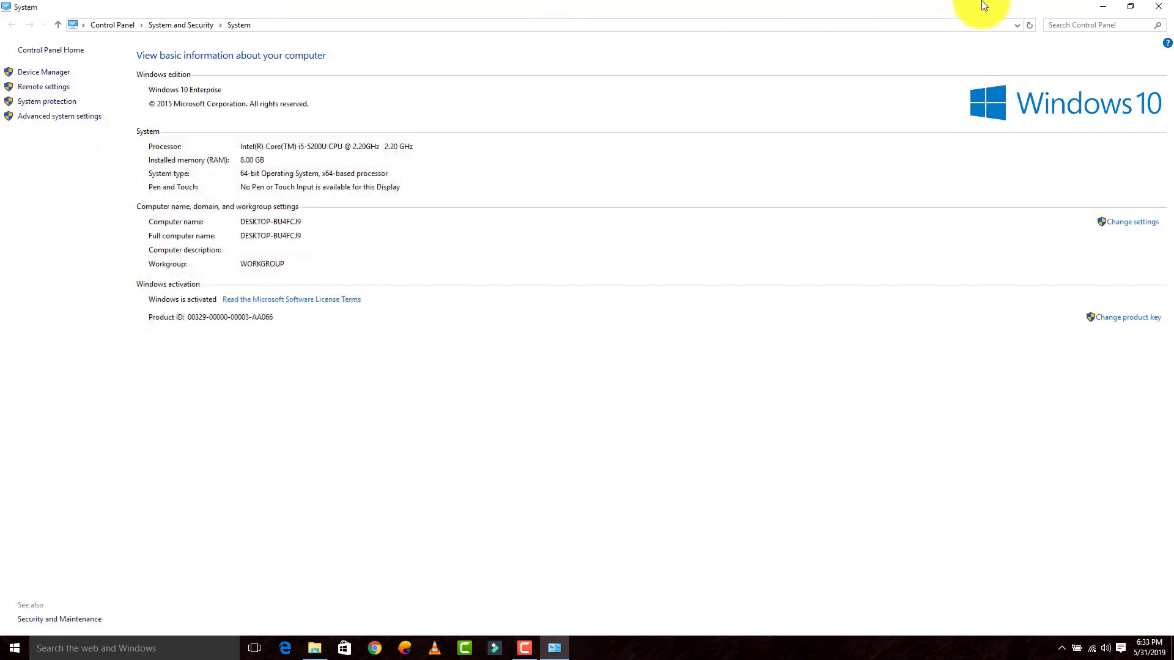
click(1149, 6)
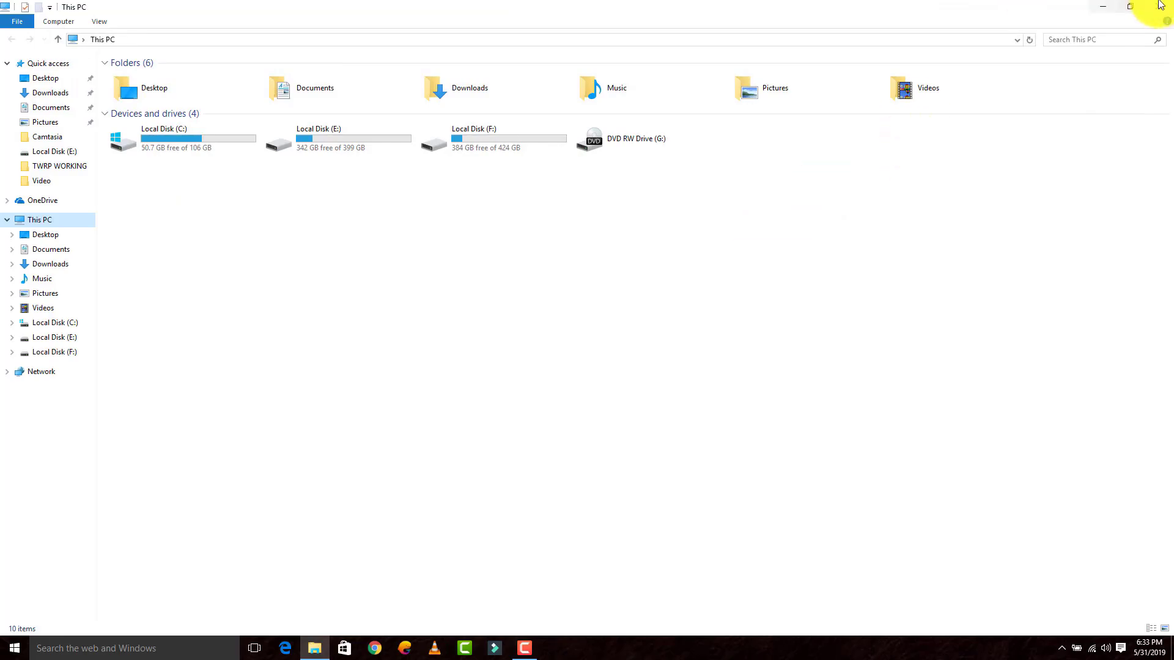
click(1162, 7)
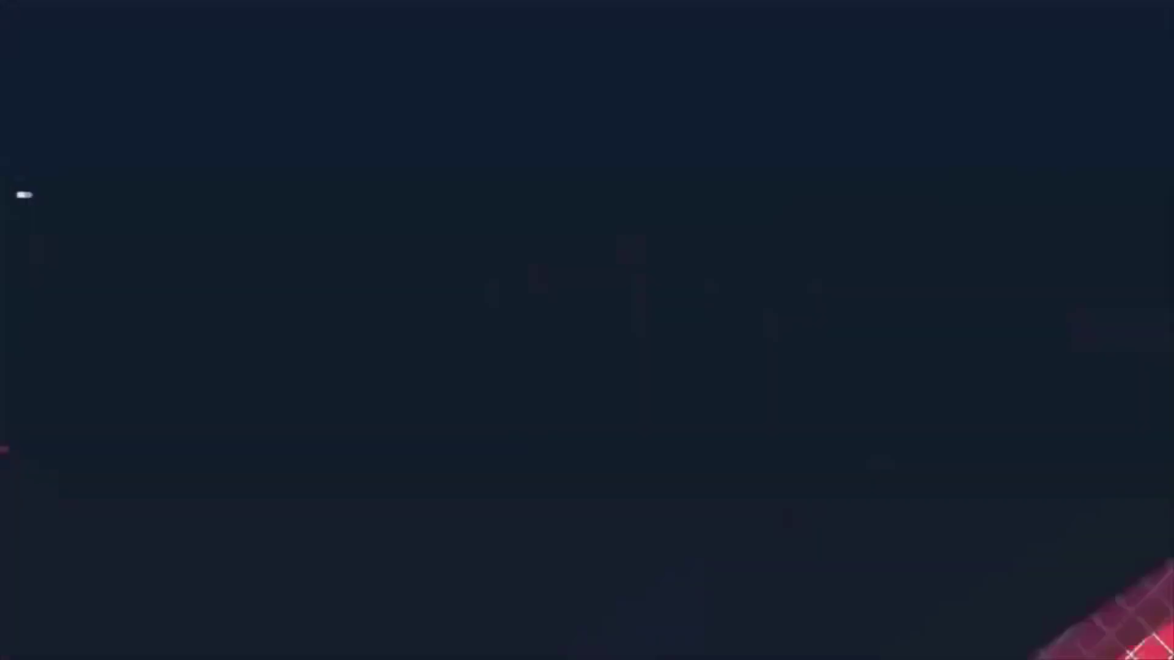